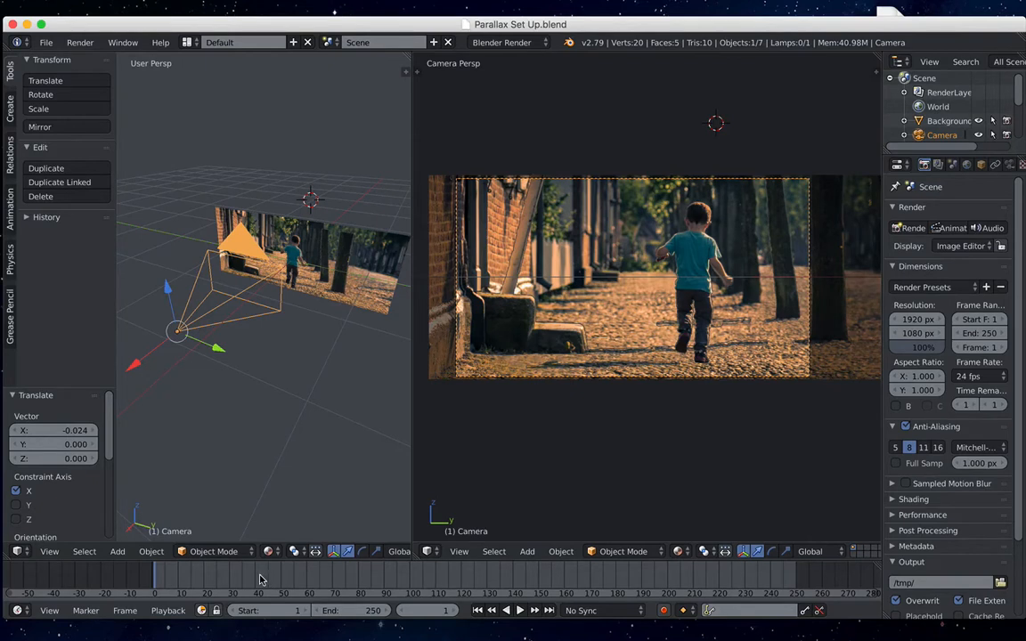
Scrub back and forth through the timeline, finishing at frame 1.
left_click_drag(211, 577, 364, 567)
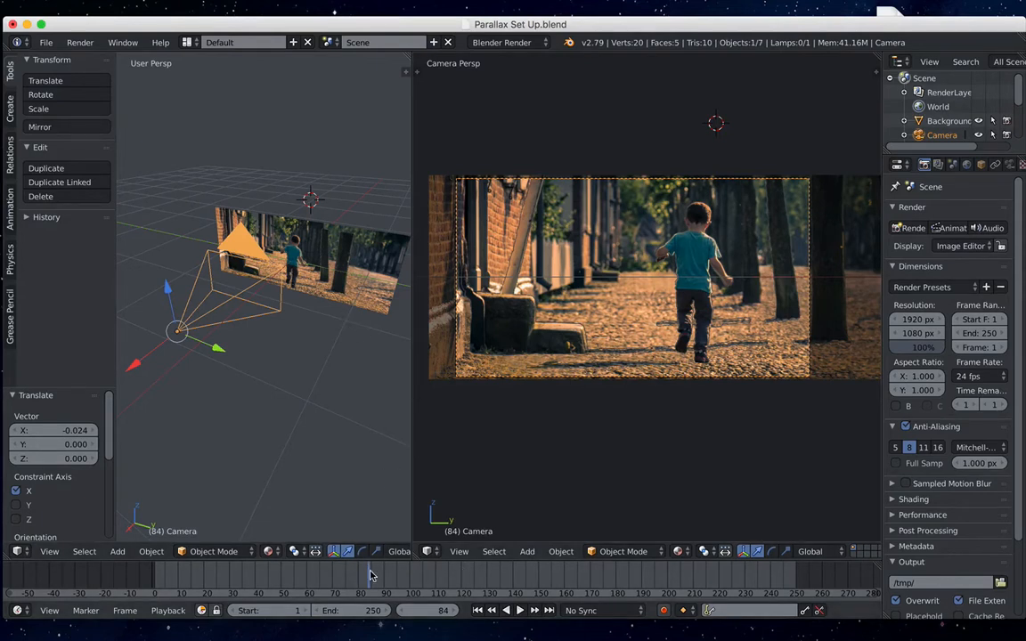
left_click_drag(370, 573, 297, 569)
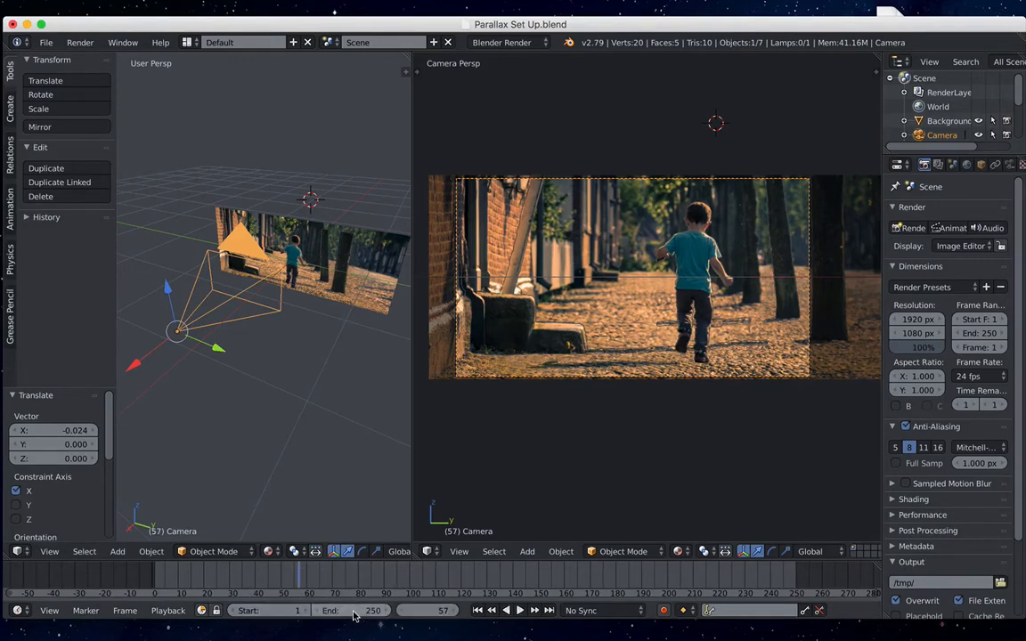
left_click_drag(328, 580, 221, 575)
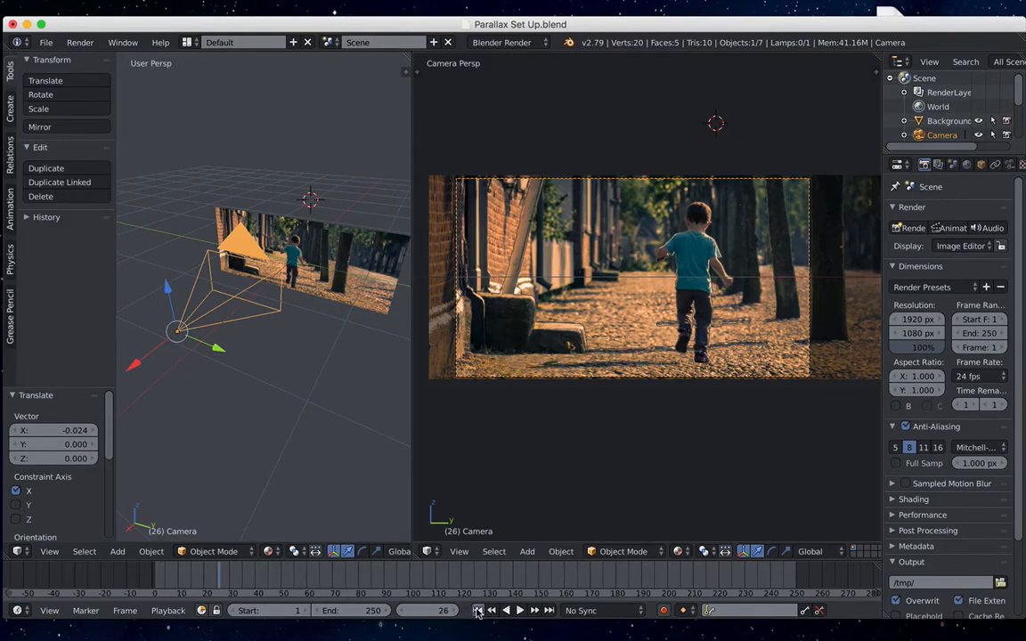
key("shift+Left")
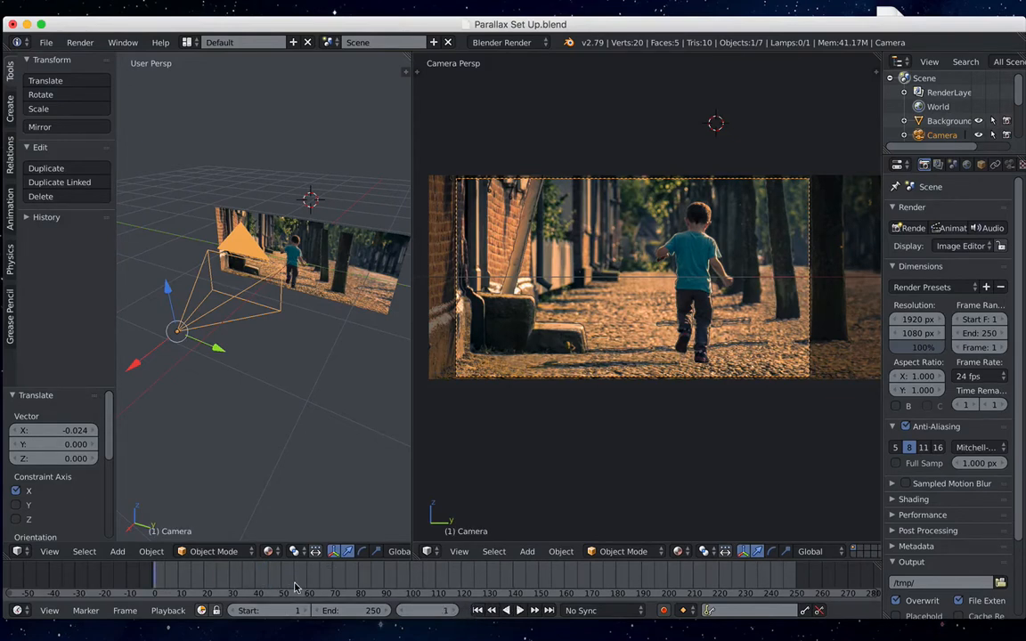
Widen the properties editor and set the animation's end frame to 240.
left_click(349, 611)
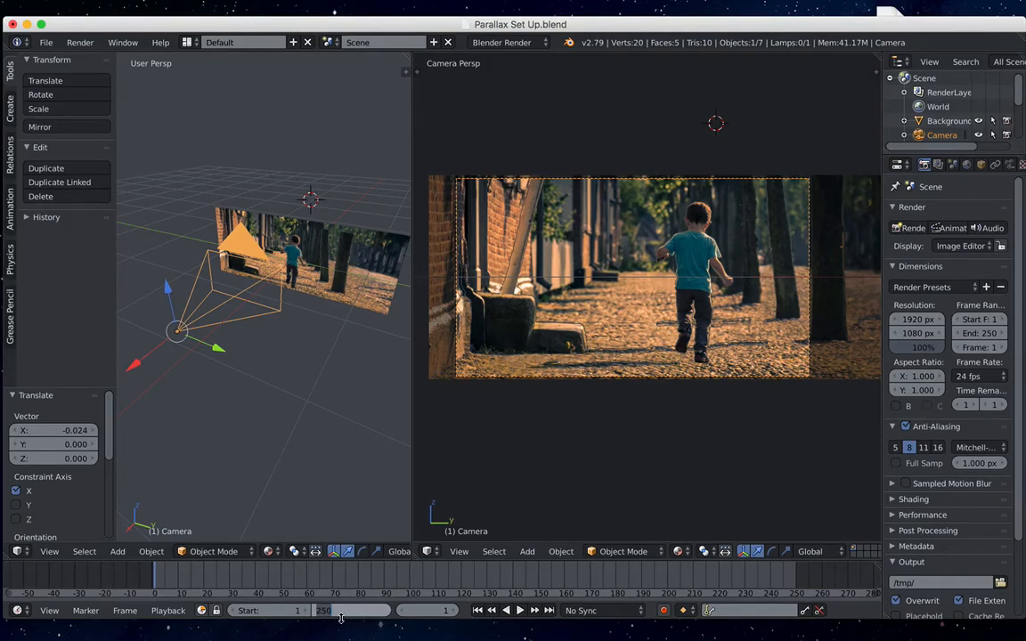
key("Return")
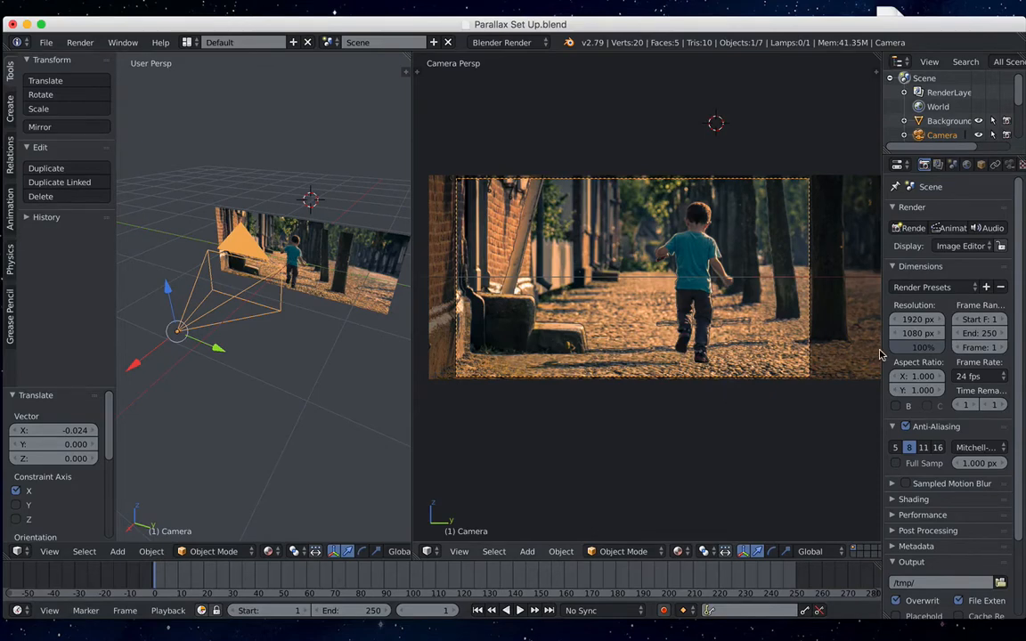
left_click_drag(879, 349, 843, 349)
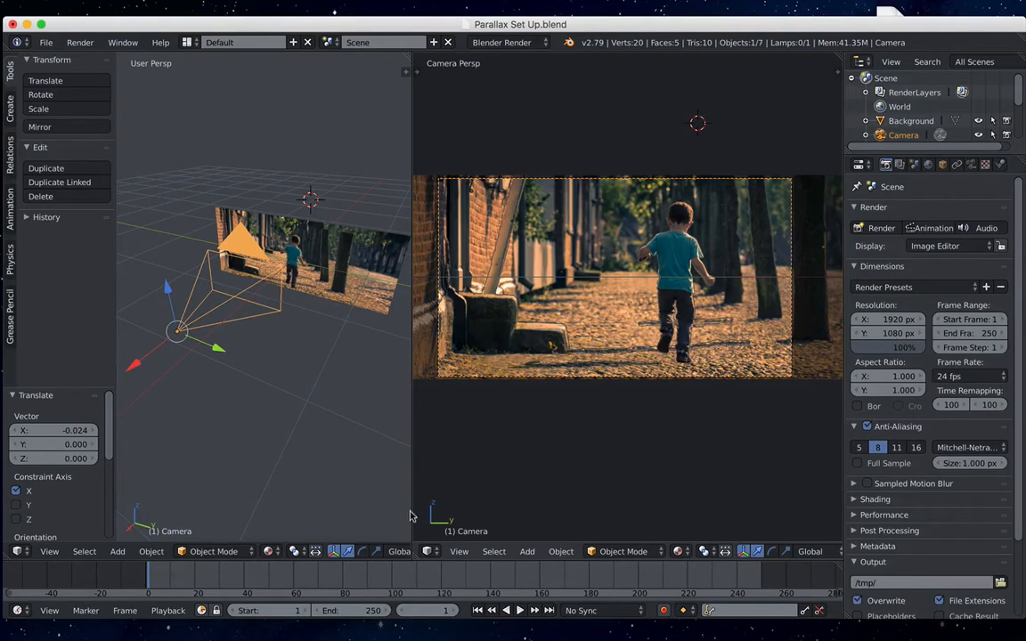
left_click(353, 612)
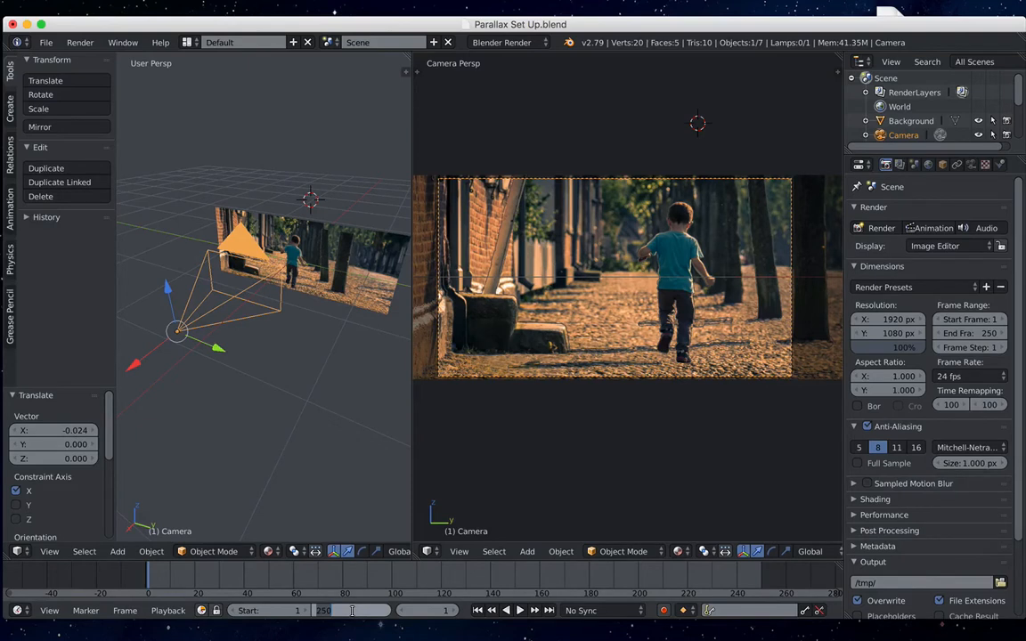
type("240")
key("Return")
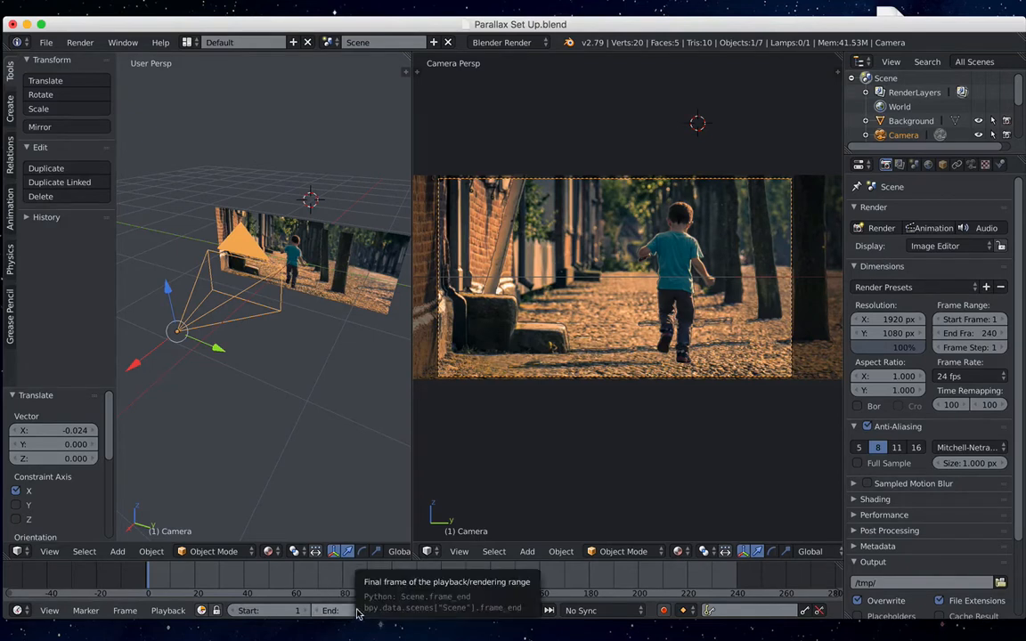
Preview the timeline by playing and scrubbing it, stopping at frame 98.
key("alt+a")
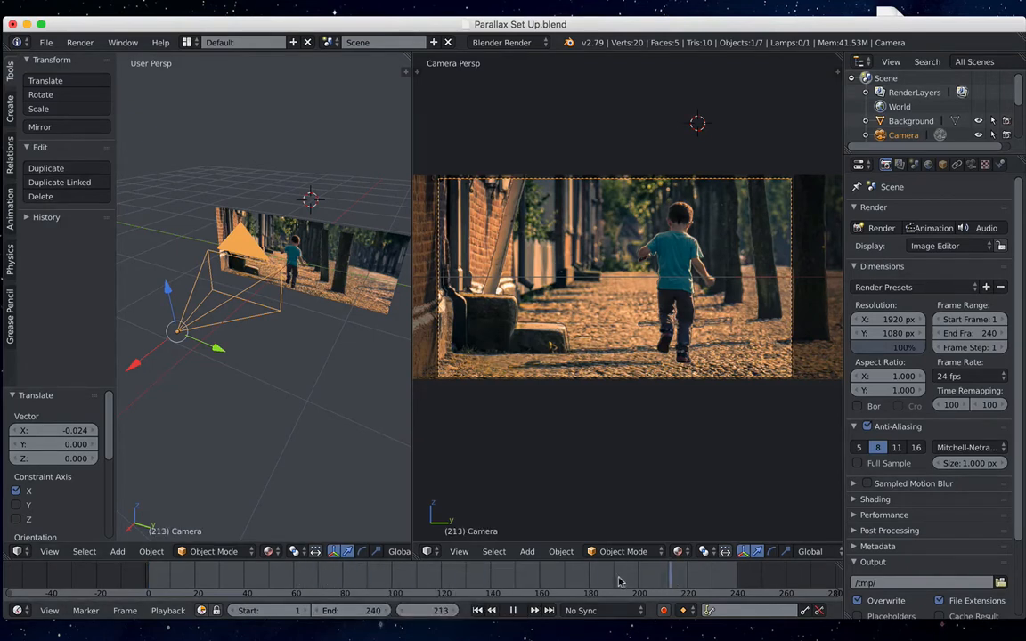
left_click_drag(619, 579, 385, 577)
left_click(475, 613)
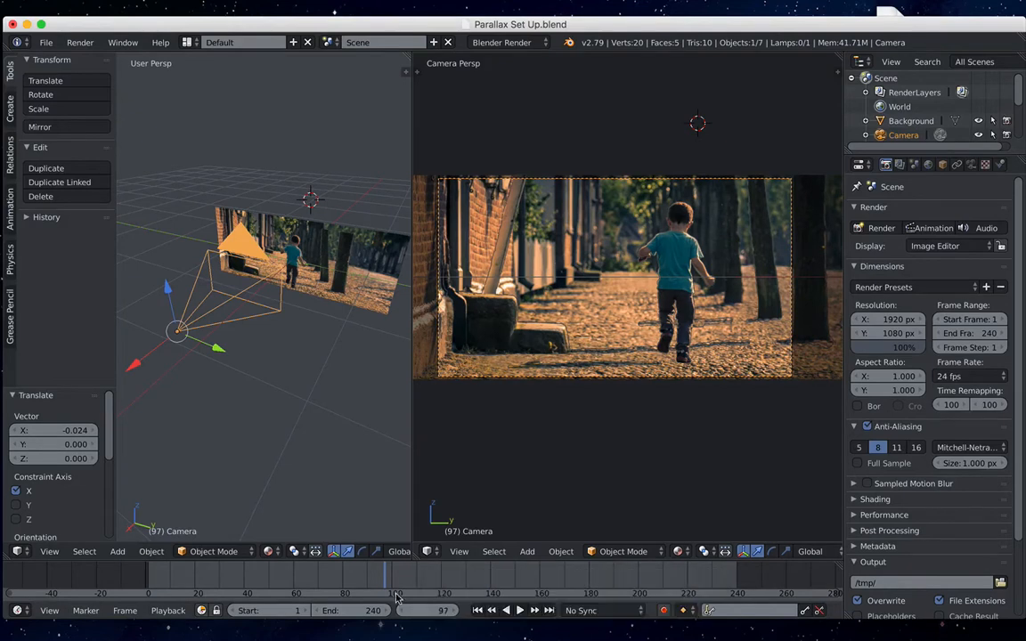
key("alt+a")
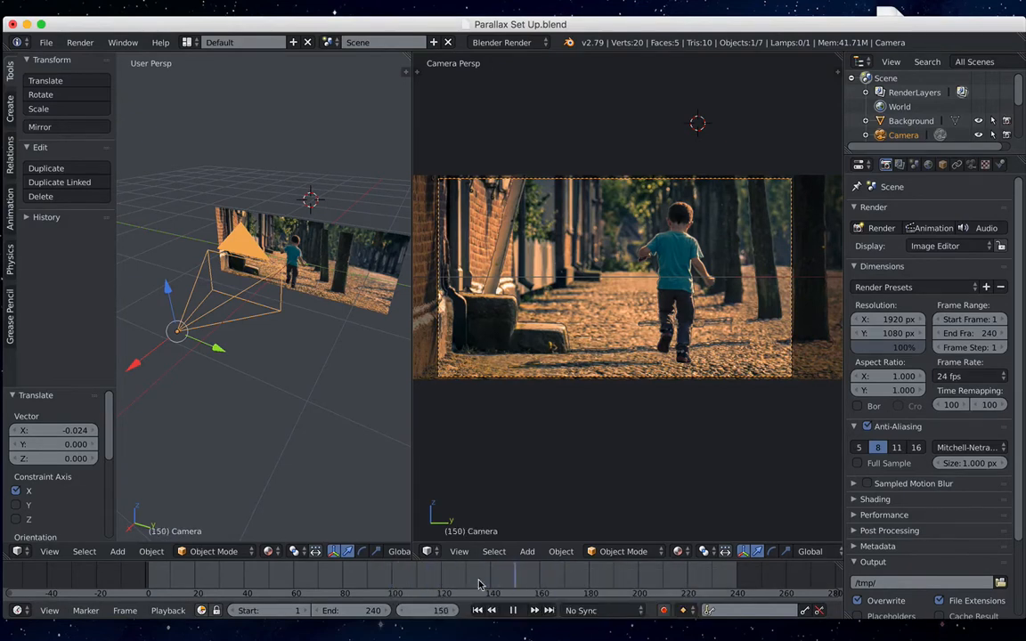
key("Escape")
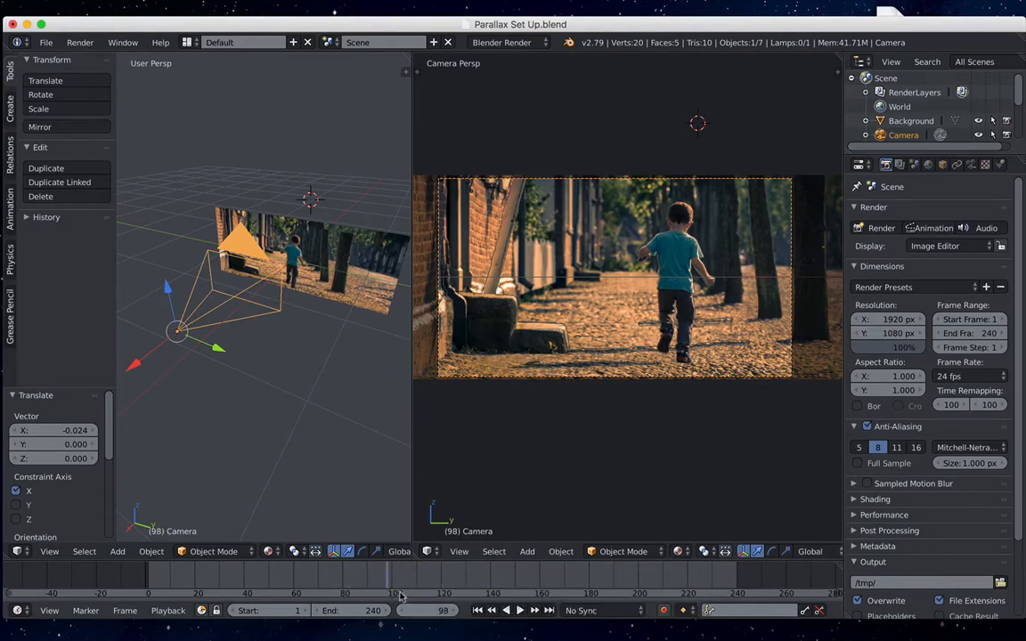
Move the playhead exactly to frame 100.
left_click(425, 610)
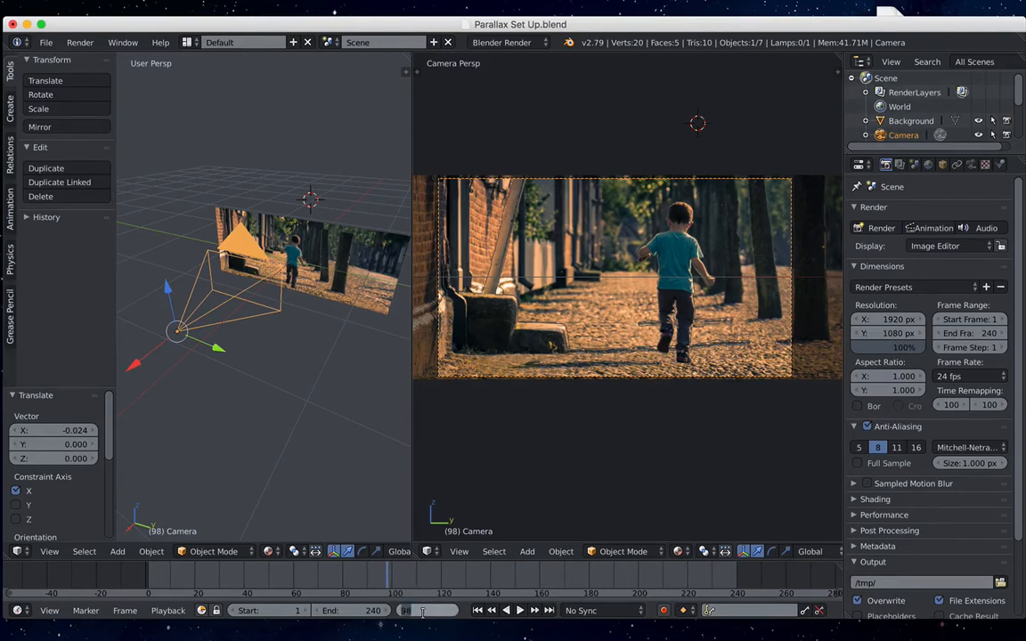
type("100")
key("Return")
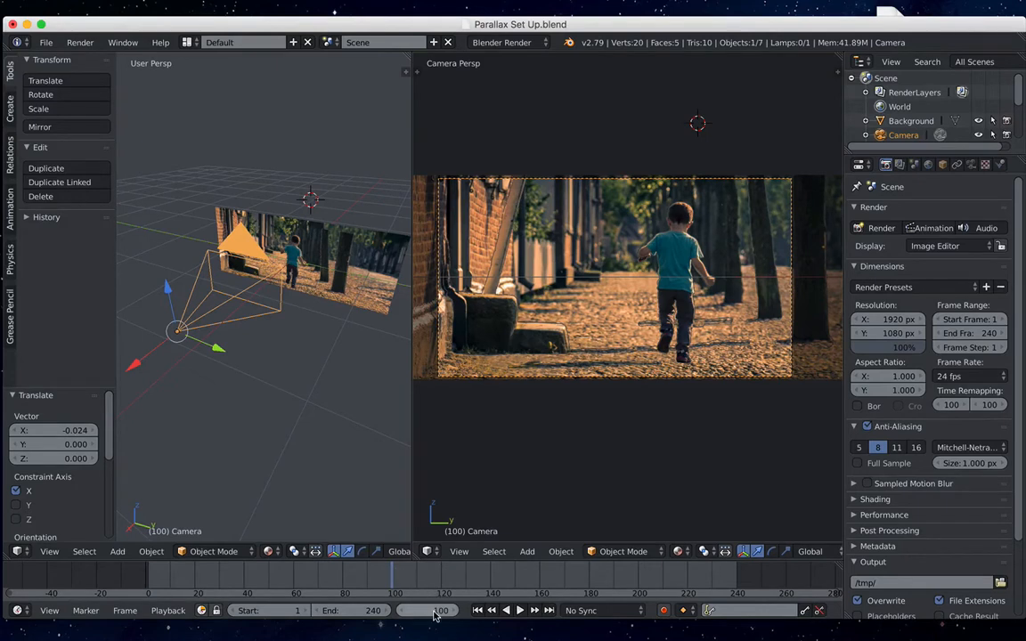
Try the timeline's reverse and forward playback, stopping the animation at frame 149.
key("alt+shift+a")
key("alt+a")
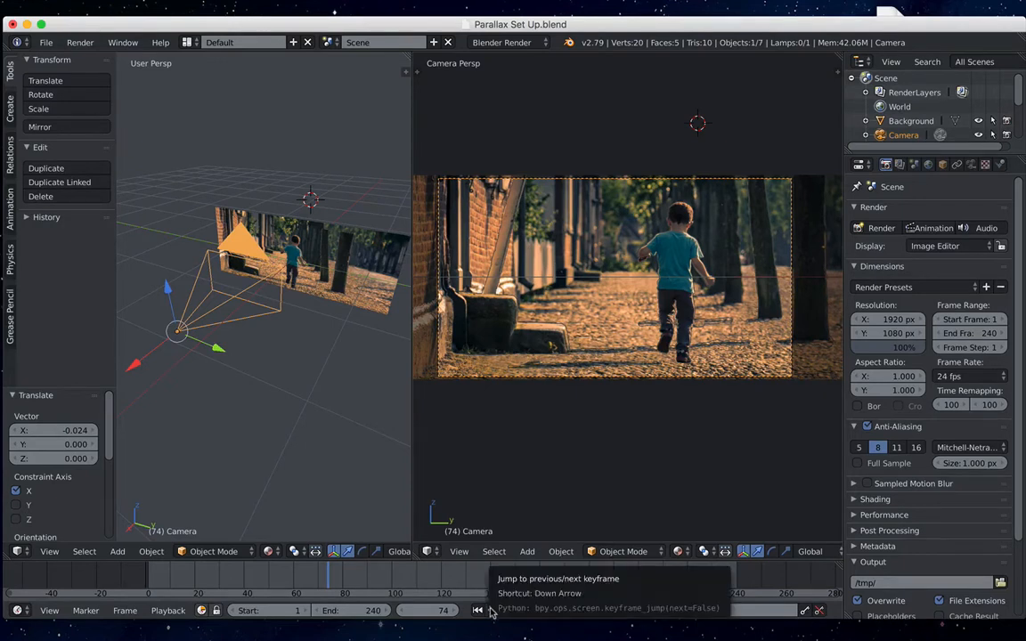
key("alt+a")
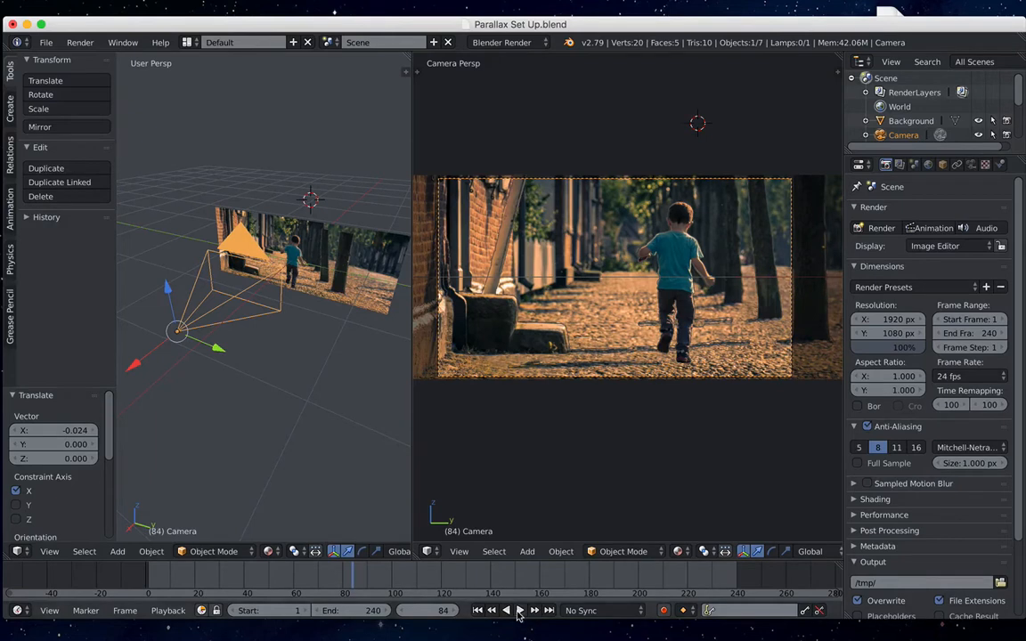
left_click(517, 612)
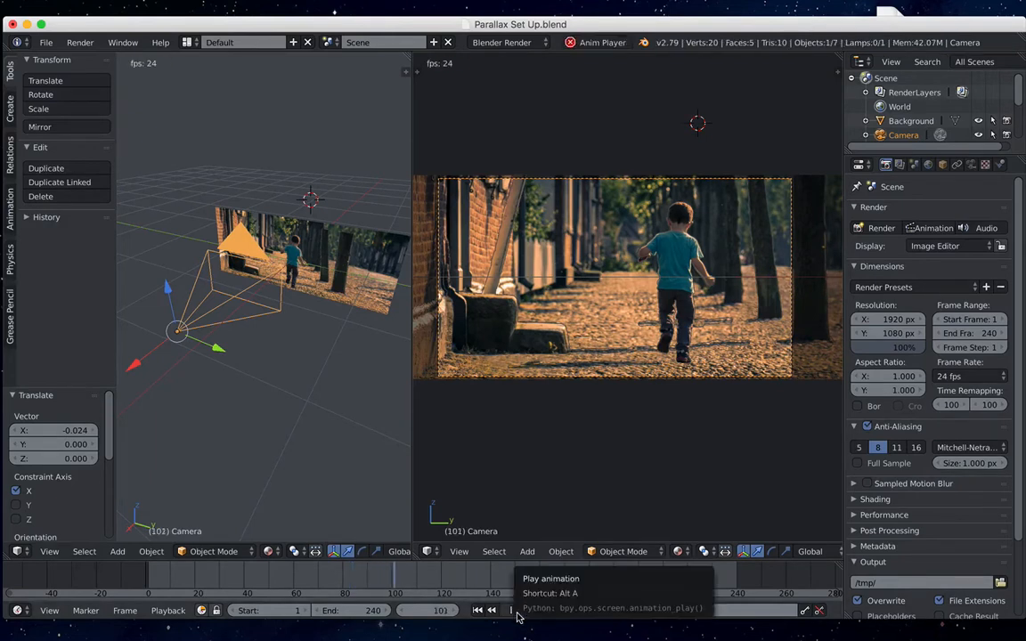
left_click(509, 613)
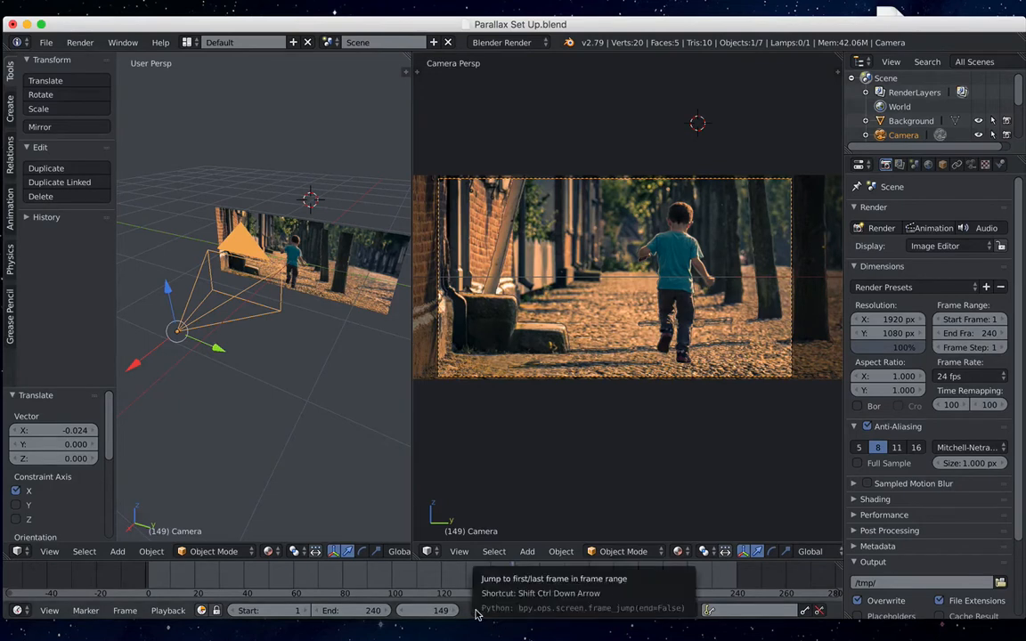
Jump between the first and last frames of the range, ending on frame 1.
left_click(477, 611)
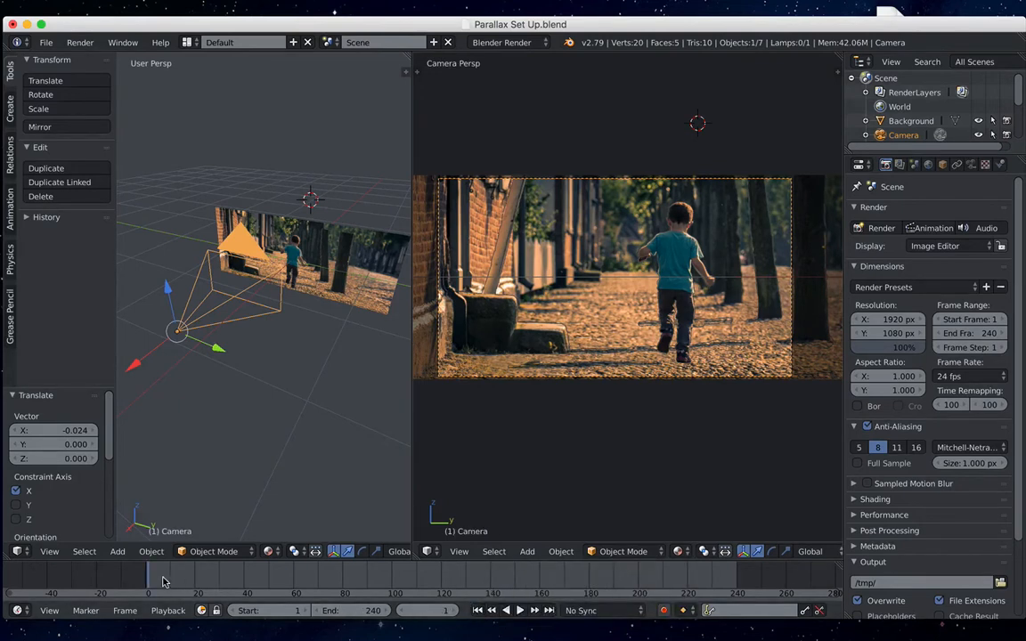
left_click(548, 611)
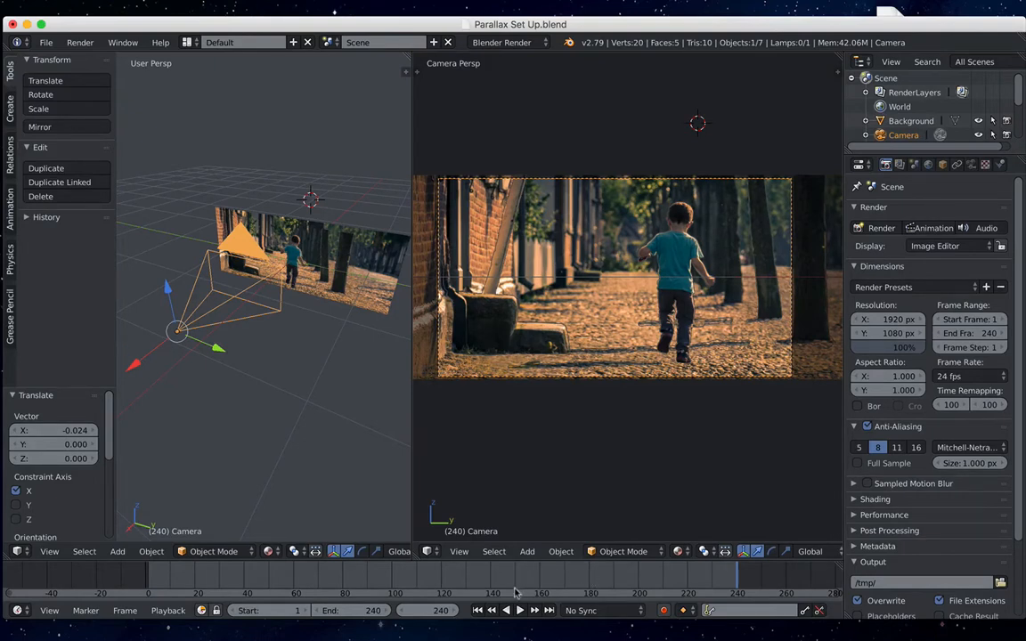
left_click(478, 611)
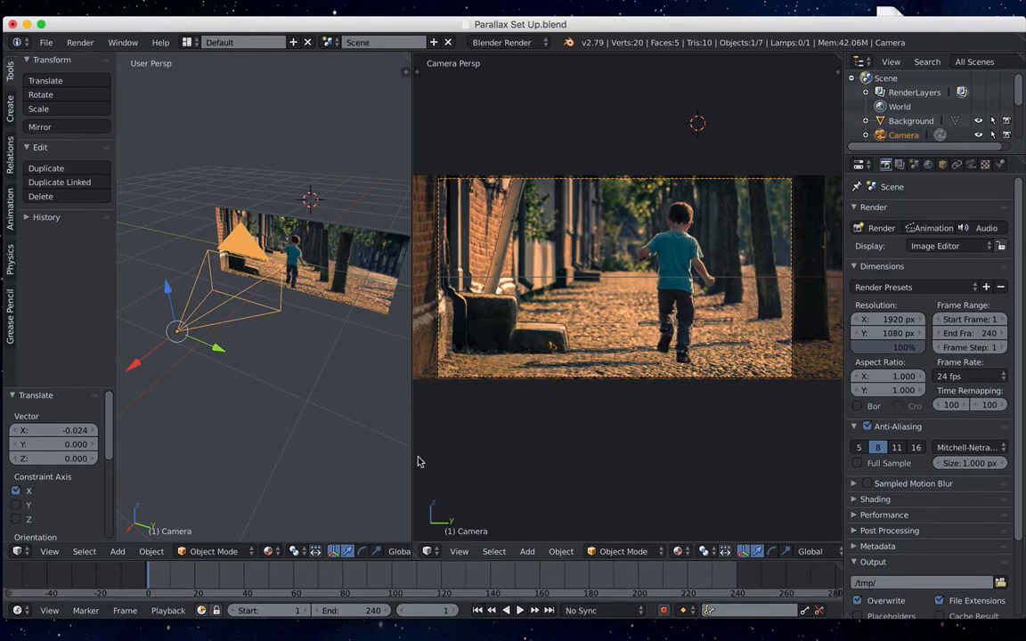
Widen the user perspective view slightly beside the camera view, and scrub the timeline, ending on frame 1.
left_click_drag(412, 457, 492, 447)
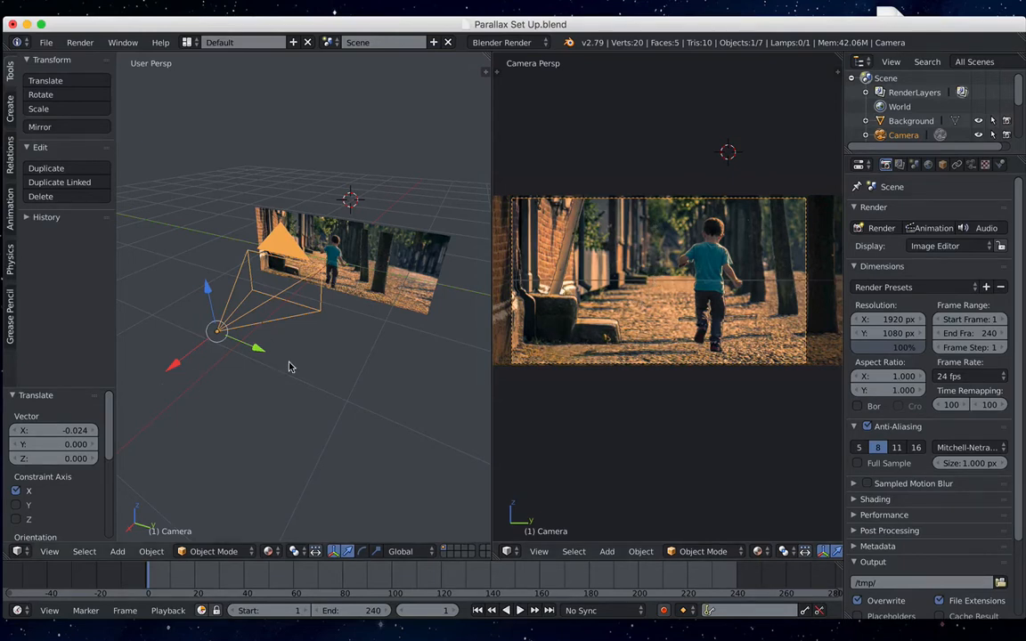
left_click_drag(490, 393, 439, 392)
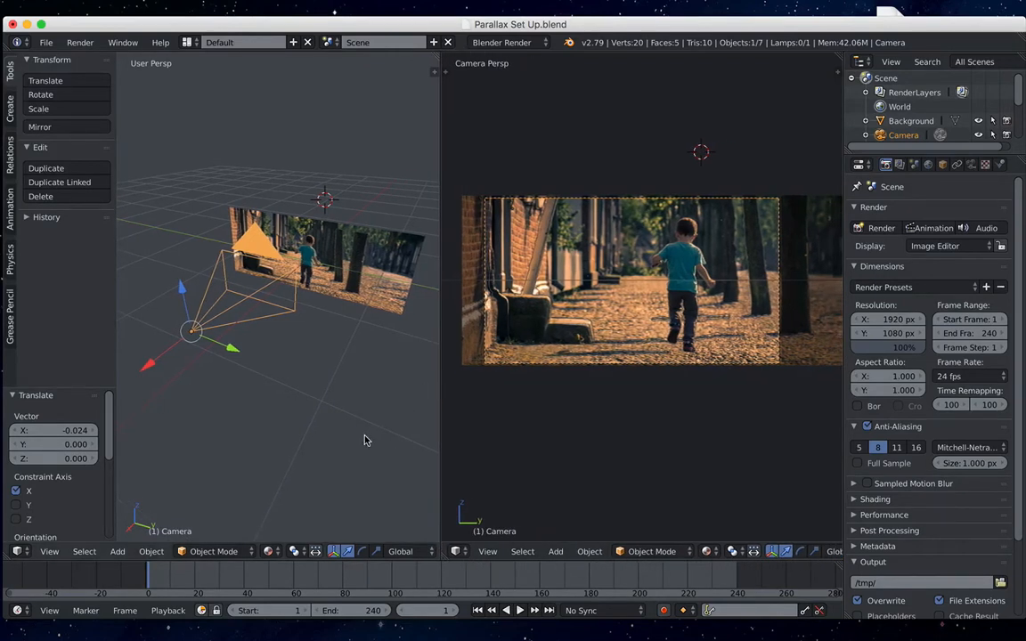
key("alt+a")
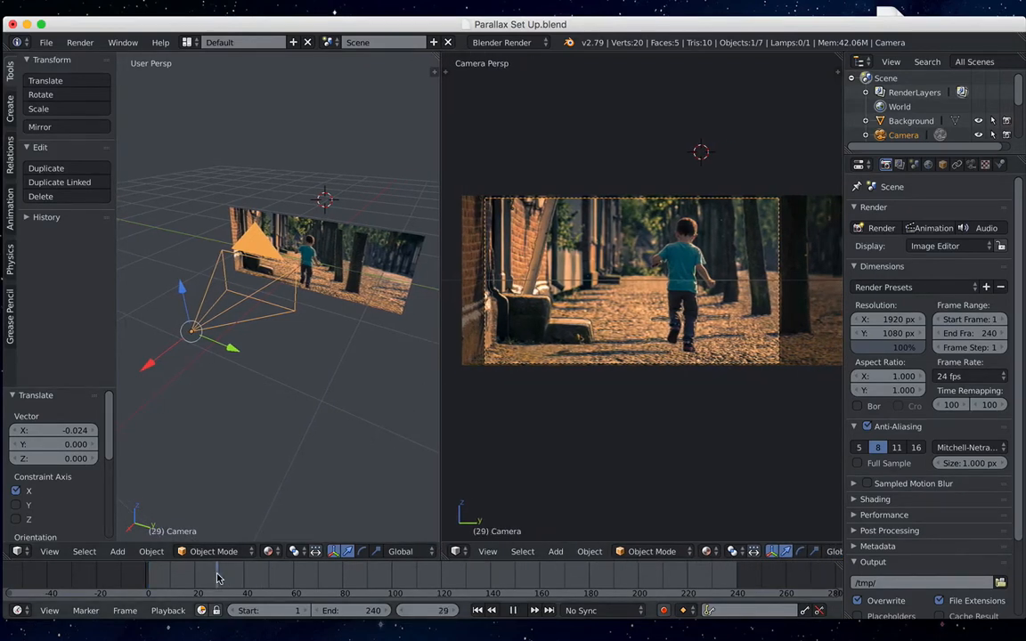
key("Escape")
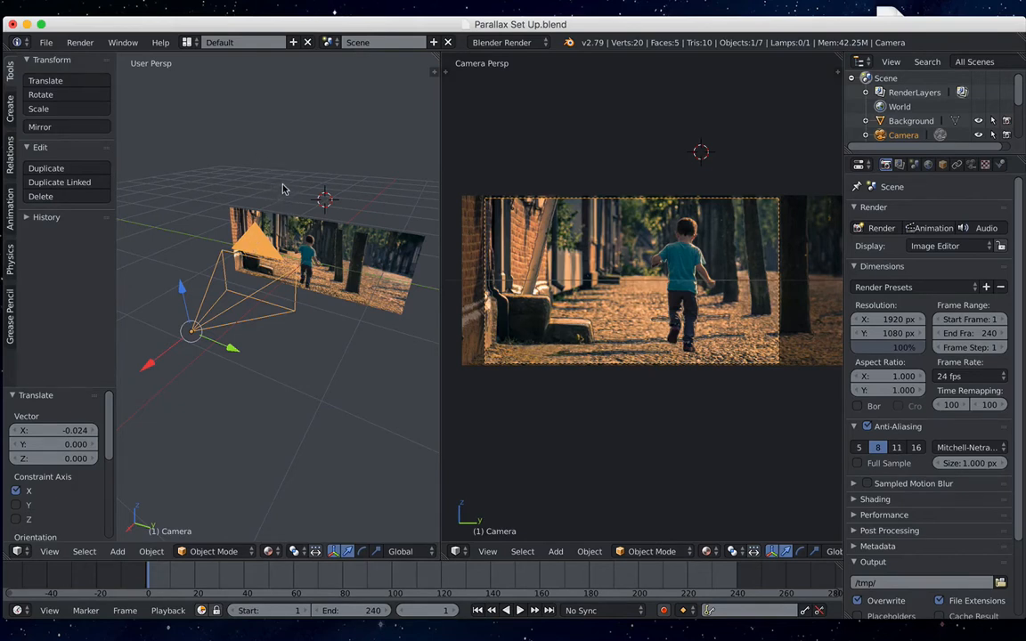
Insert a Location keyframe for the camera at frame 1 and scrub the opening frames to check it.
key("i")
key("i")
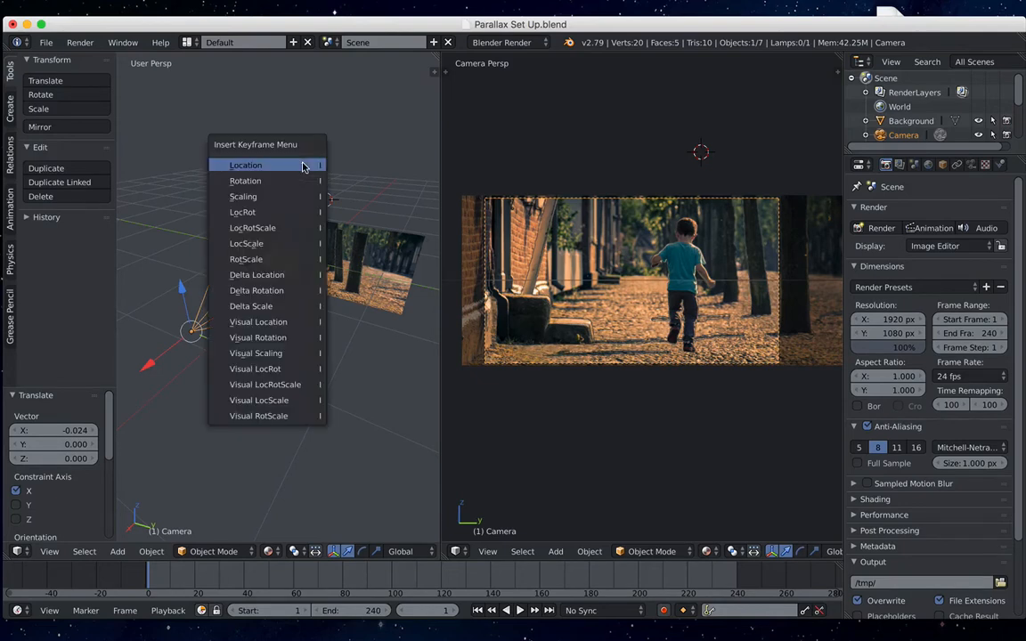
left_click(246, 167)
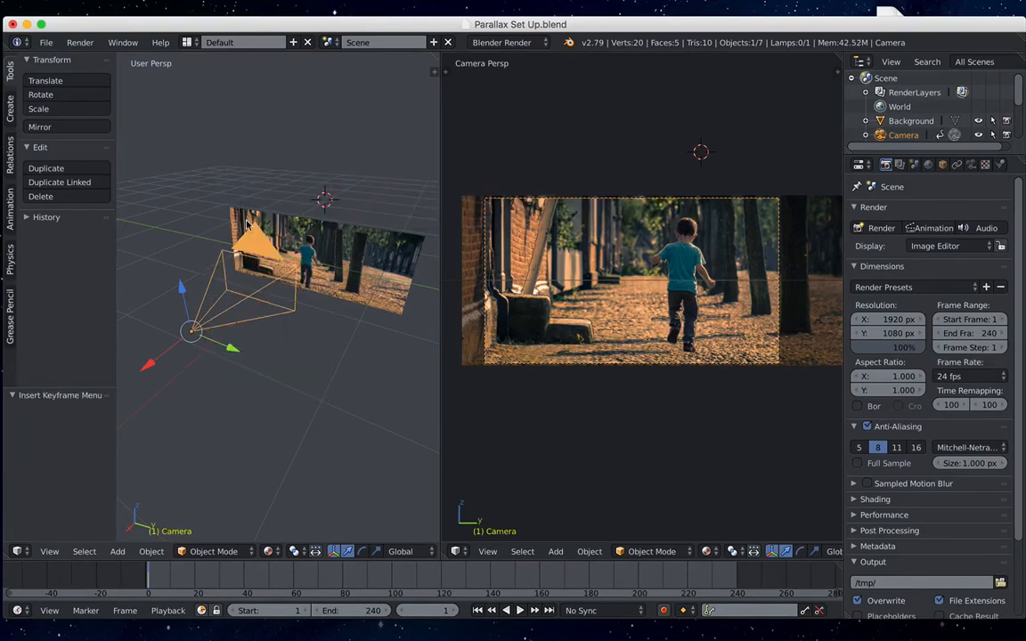
left_click_drag(167, 578, 200, 577)
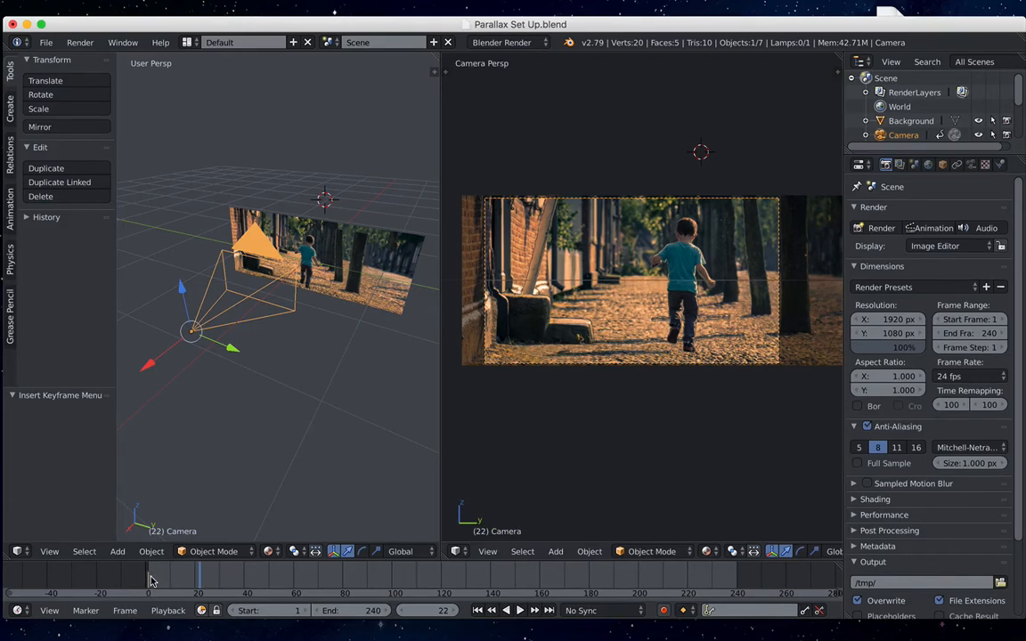
left_click_drag(195, 578, 148, 578)
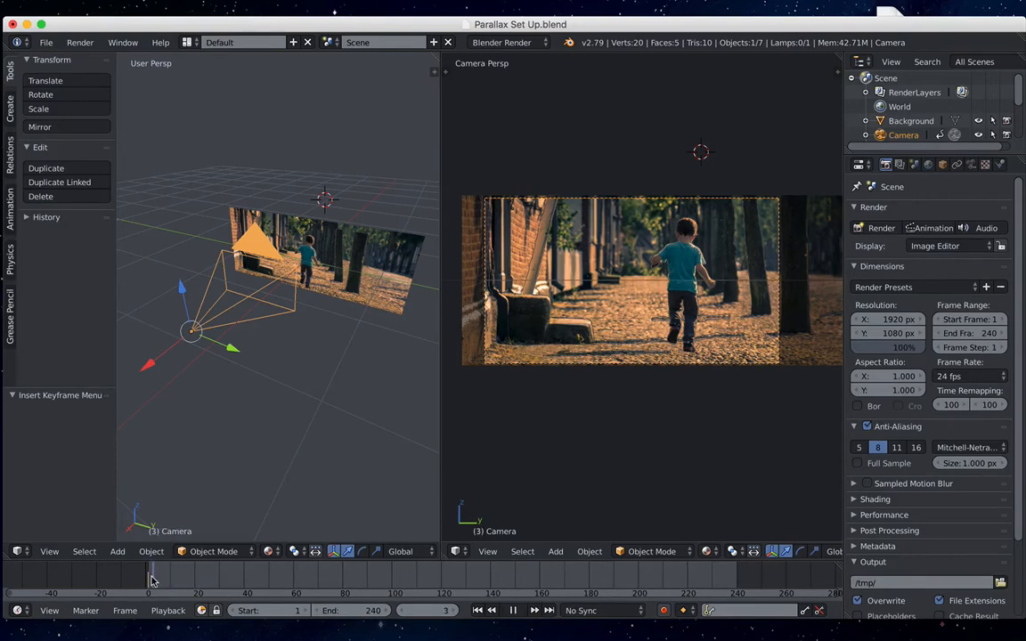
At the last frame, 240, move the camera about -0.941 along the global X axis toward the image.
left_click(548, 611)
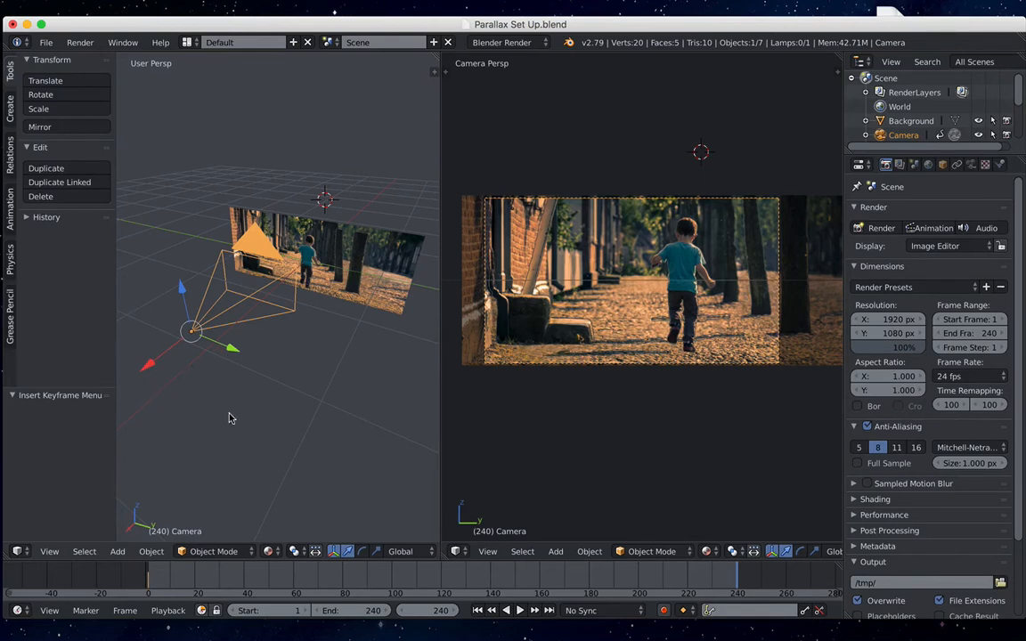
key("g")
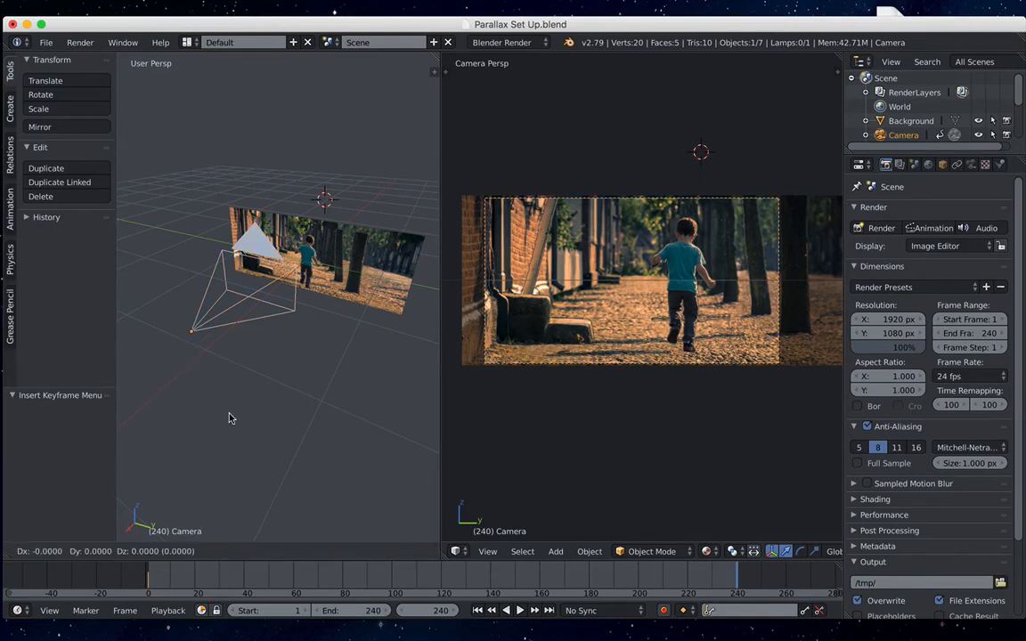
key("x")
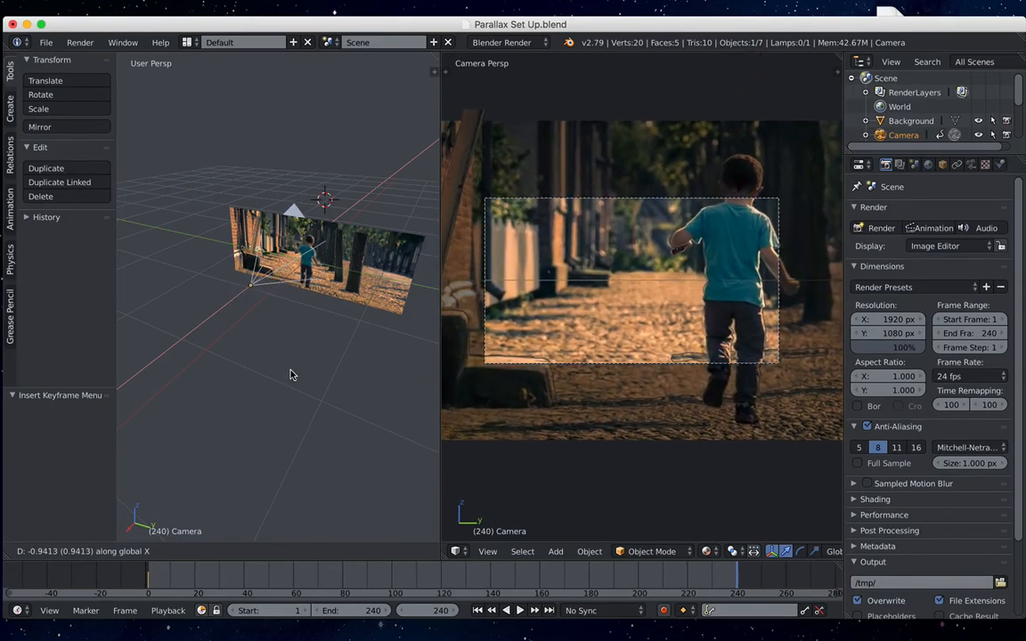
left_click(289, 374)
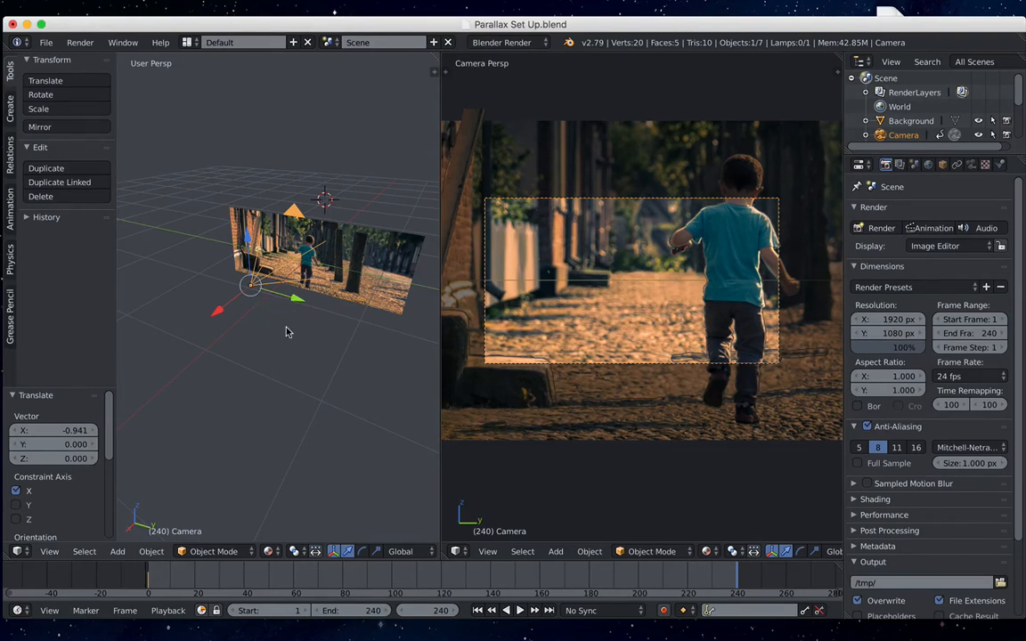
Insert a Location keyframe for the camera at frame 240 and preview the animation from frame 1, stopping playback partway.
key("i")
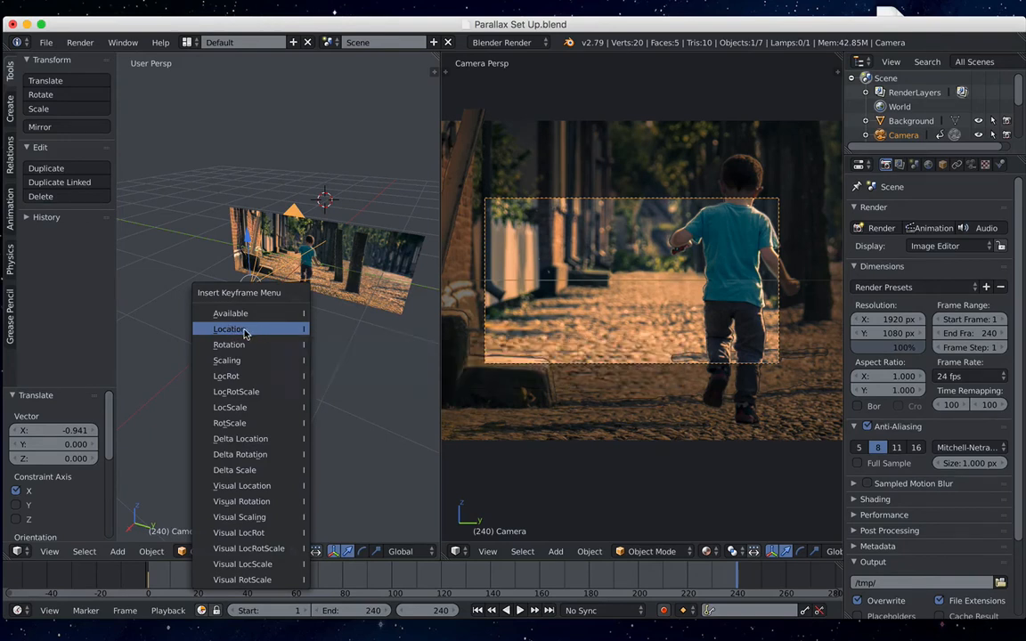
left_click(246, 331)
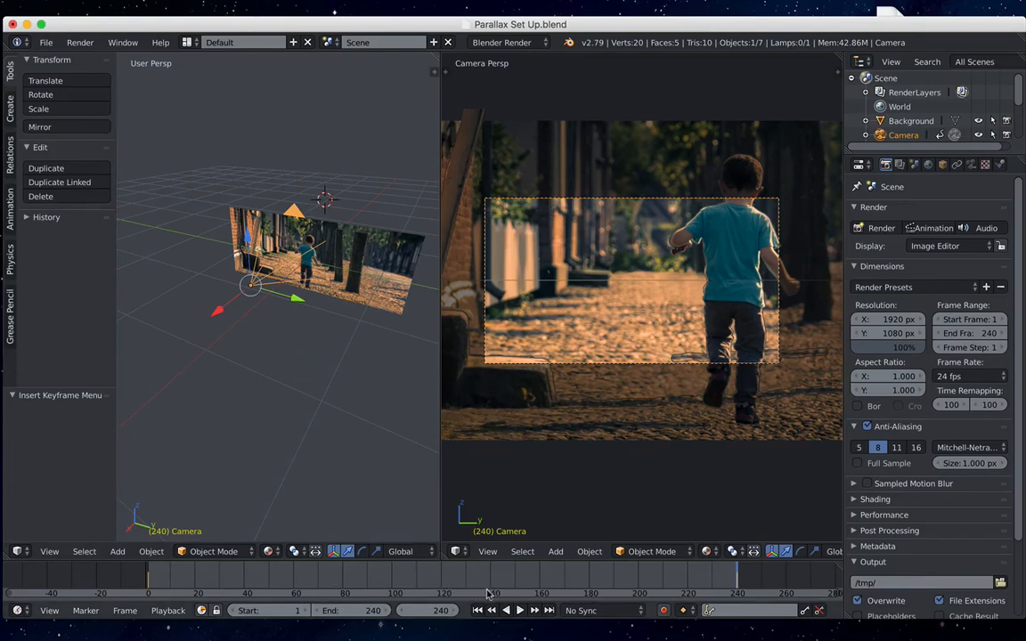
left_click(476, 610)
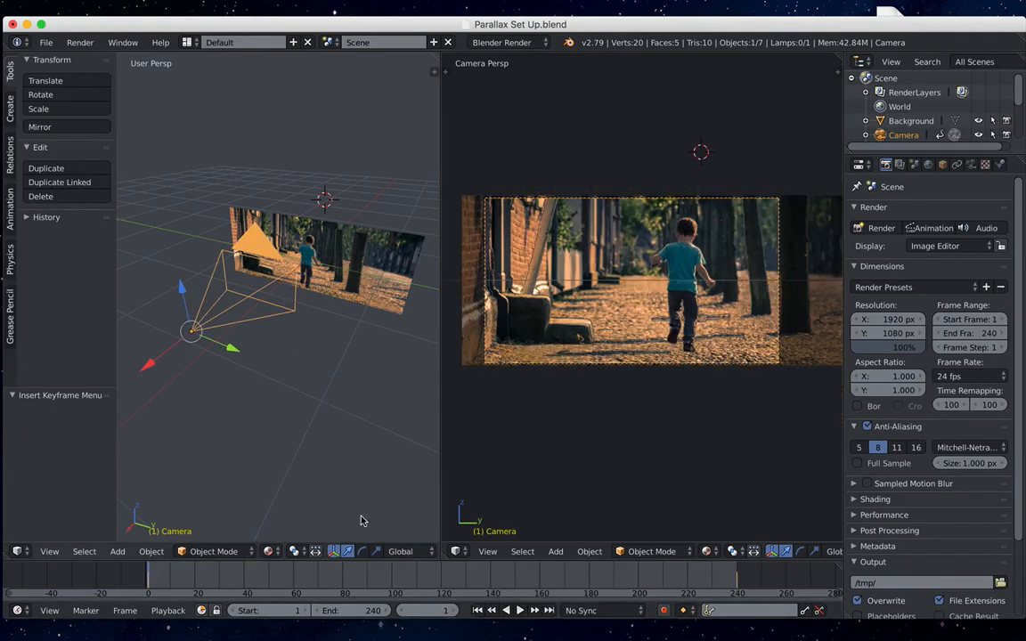
left_click(521, 611)
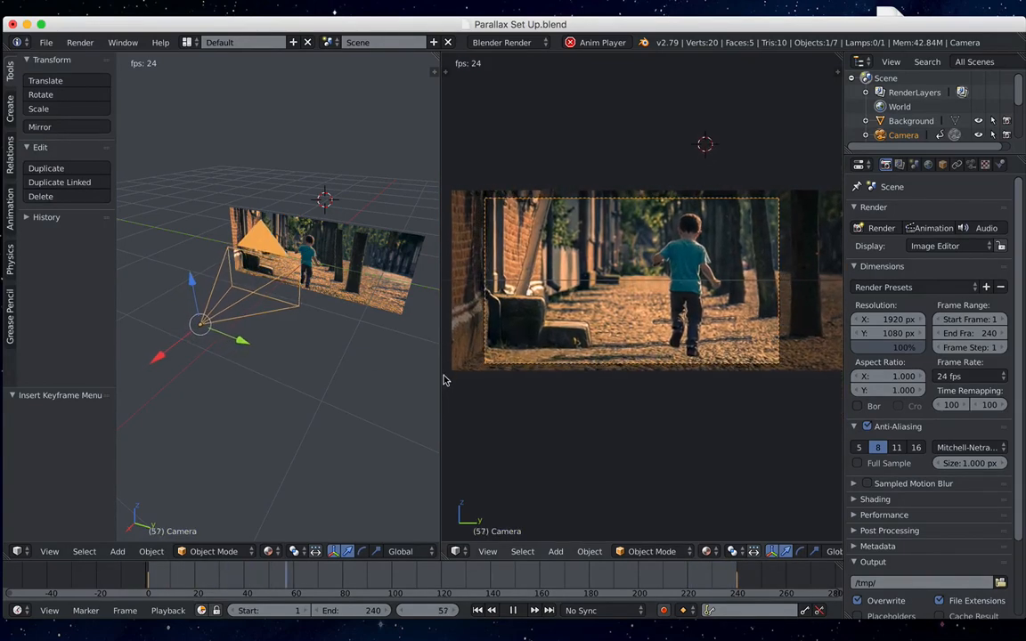
left_click(511, 610)
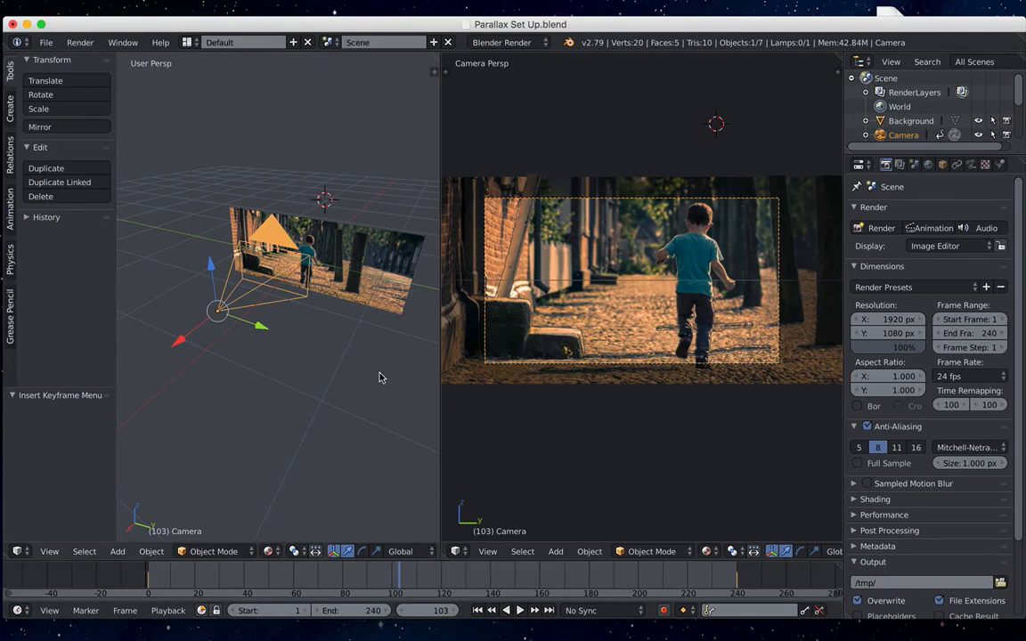
Save the changes to the existing Parallax Set Up.blend file.
left_click(45, 42)
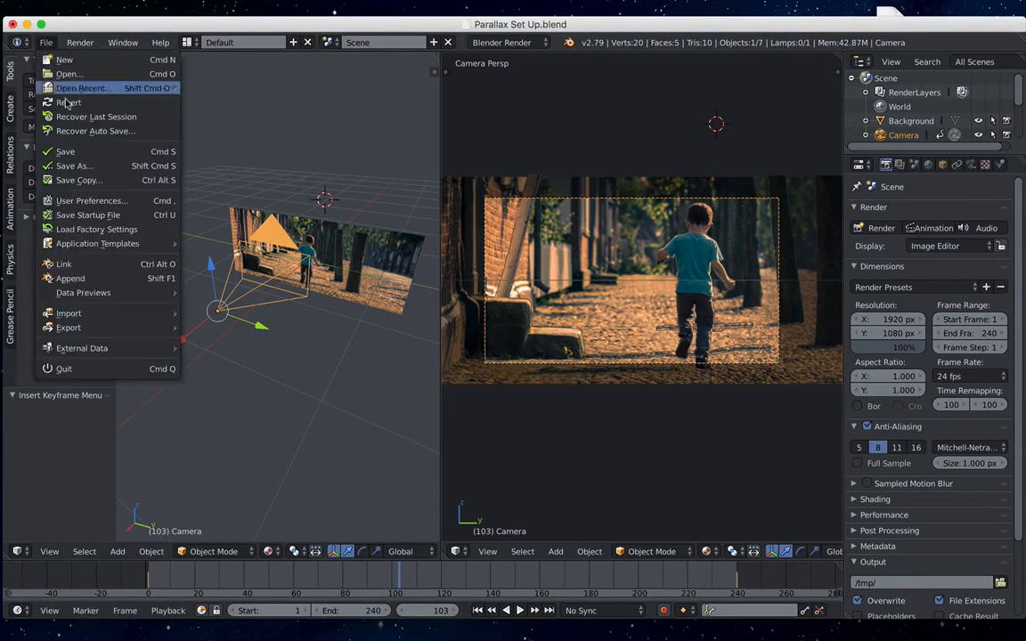
left_click(65, 149)
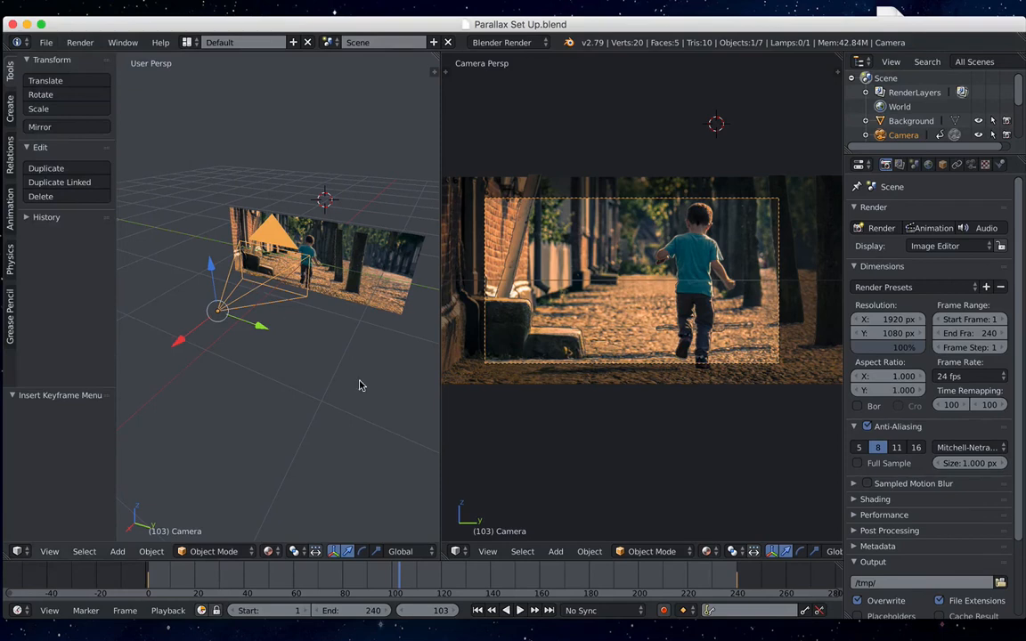